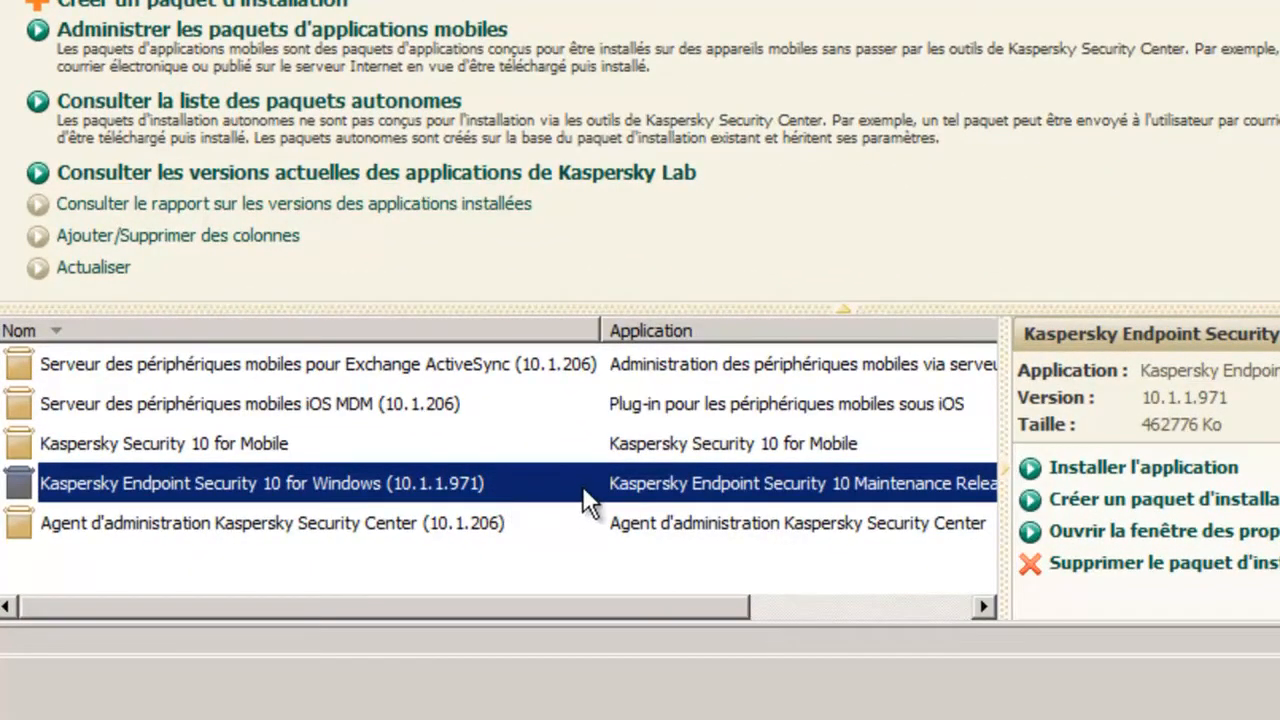
# - Highlight the Kaspersky Endpoint Security package size, then in Windows Explorer select both MSI files in Packages\KES_10.1.1.971\exec
pyautogui.moveTo(1224, 425); pyautogui.dragTo(1137, 427)
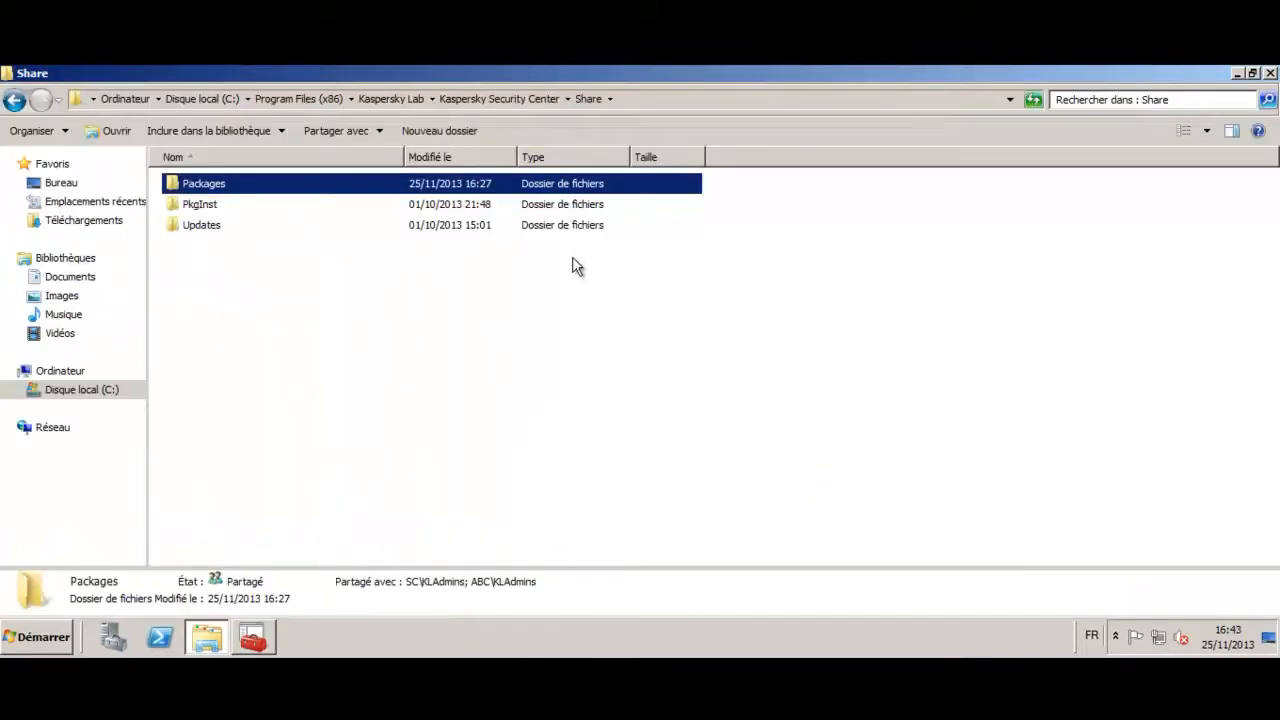
pyautogui.click(643, 99)
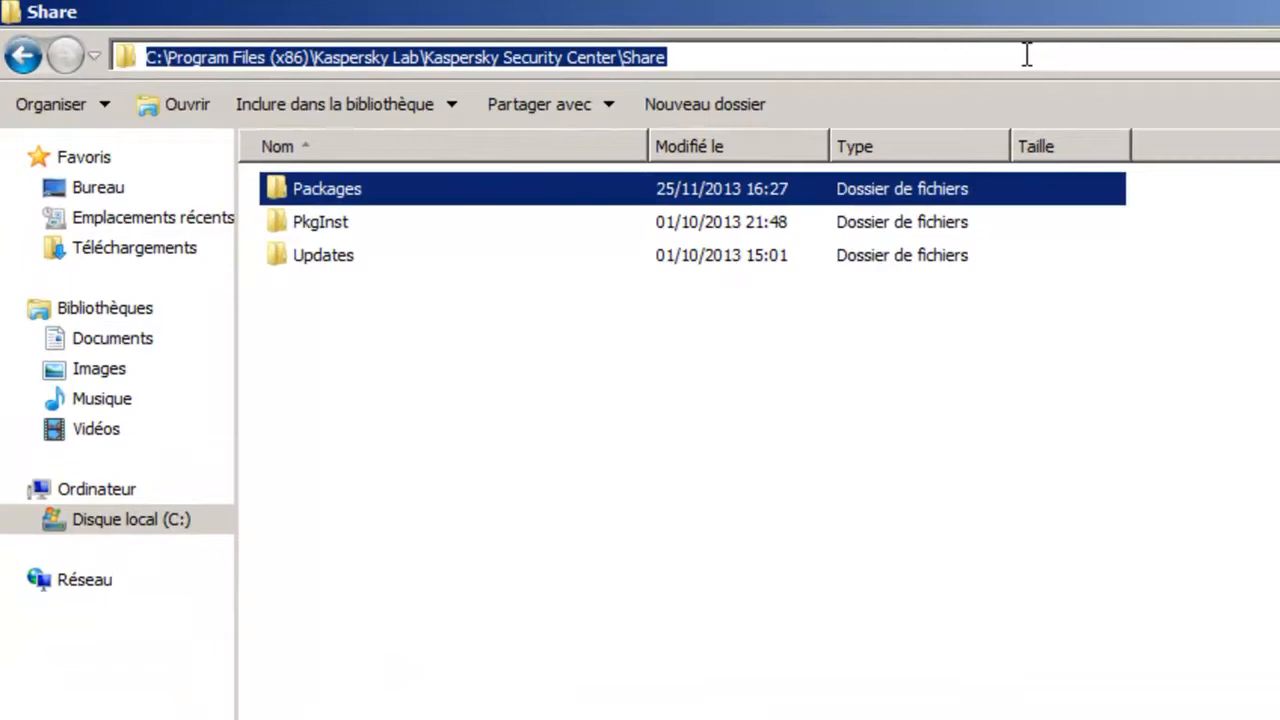
pyautogui.doubleClick(351, 192)
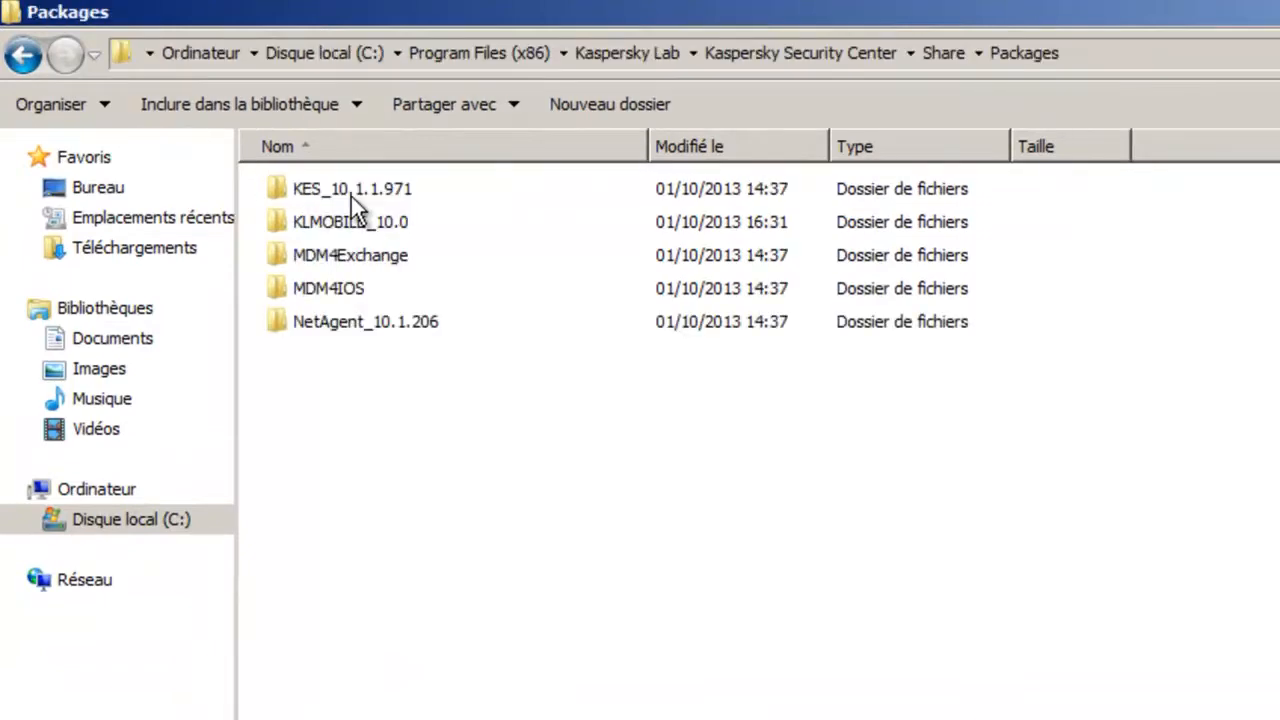
pyautogui.click(416, 187)
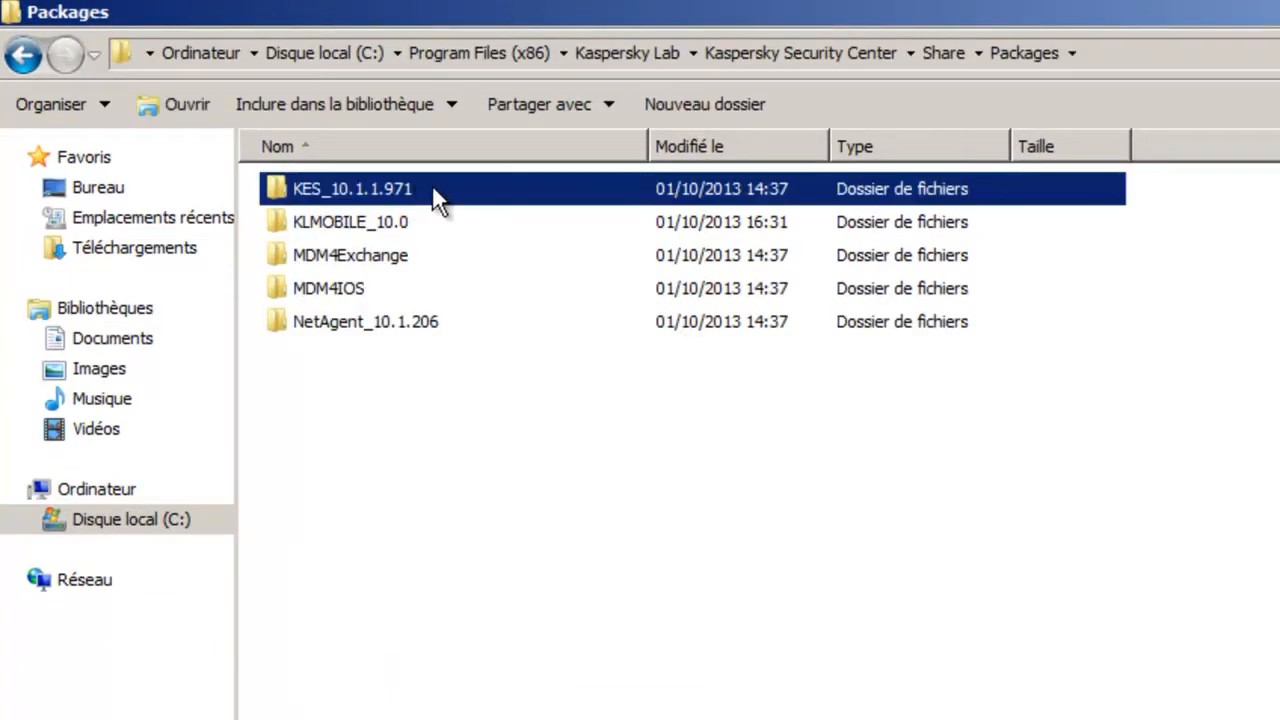
pyautogui.doubleClick(433, 188)
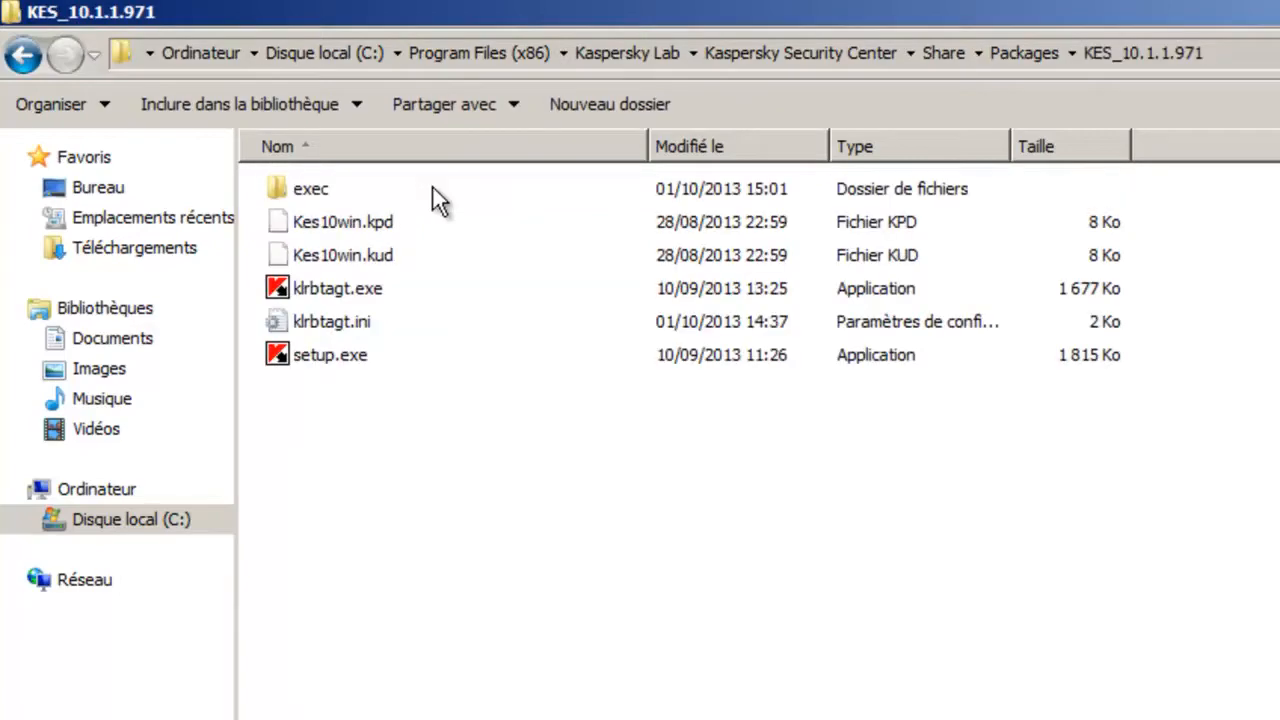
pyautogui.doubleClick(316, 189)
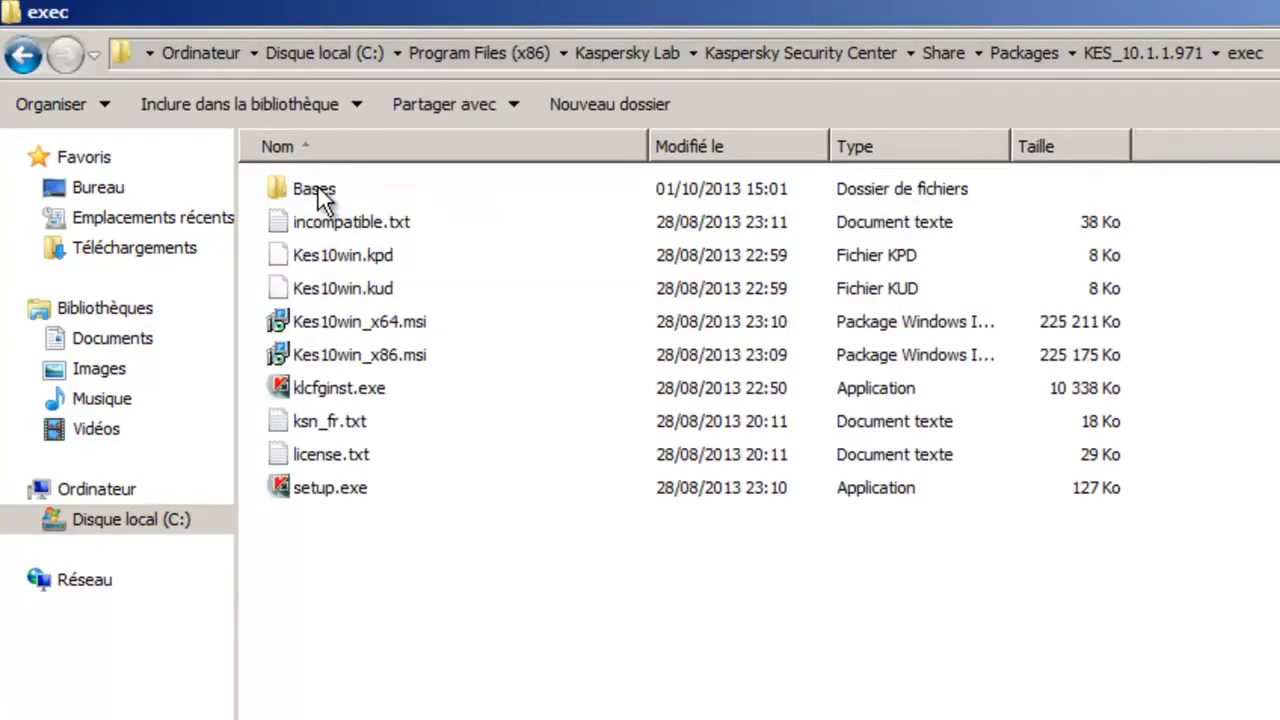
pyautogui.click(381, 317)
pyautogui.keyDown('shift'); pyautogui.click(392, 355); pyautogui.keyUp('shift')
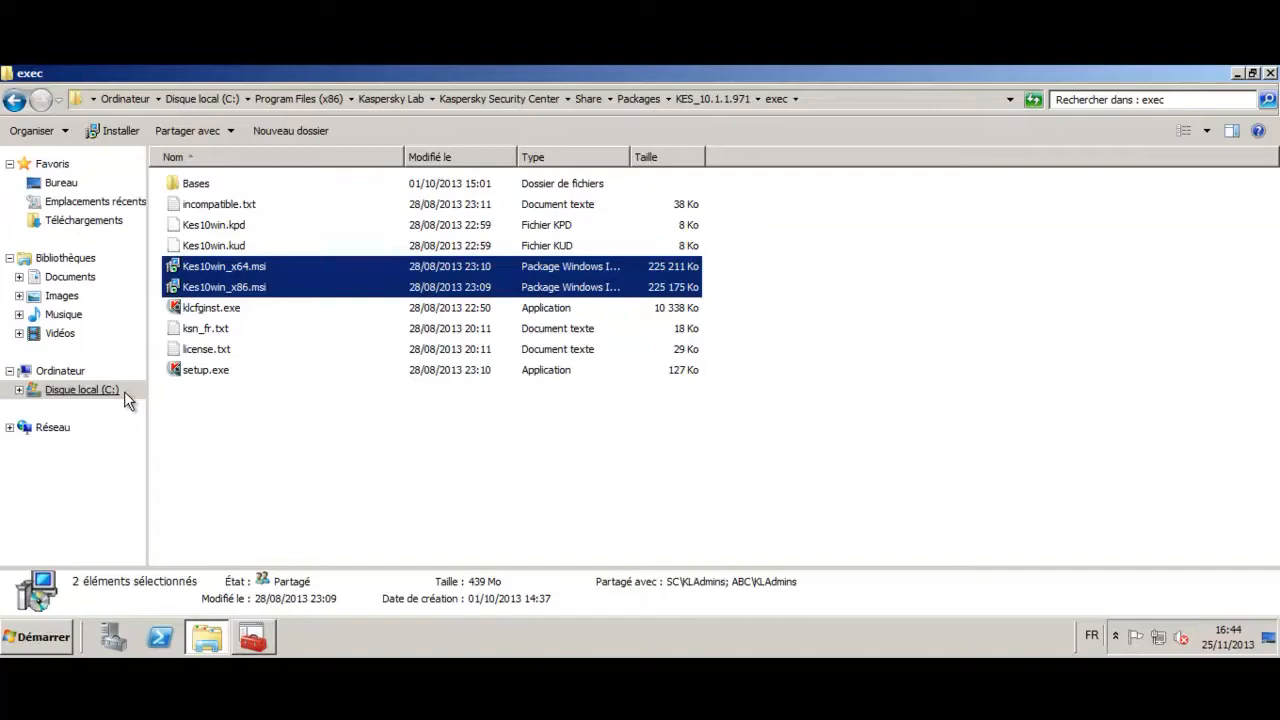
# - Go to the root of local disk C: and select the ksc 10.0 folder
pyautogui.click(124, 391)
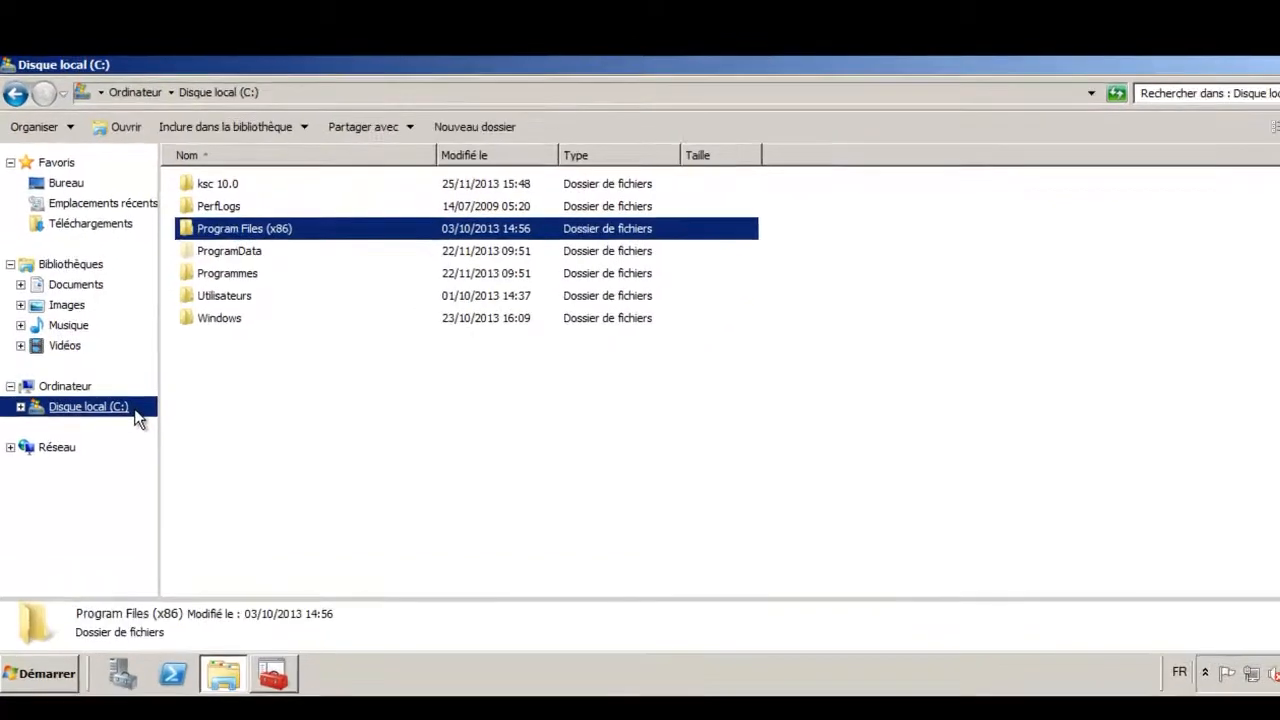
pyautogui.click(233, 187)
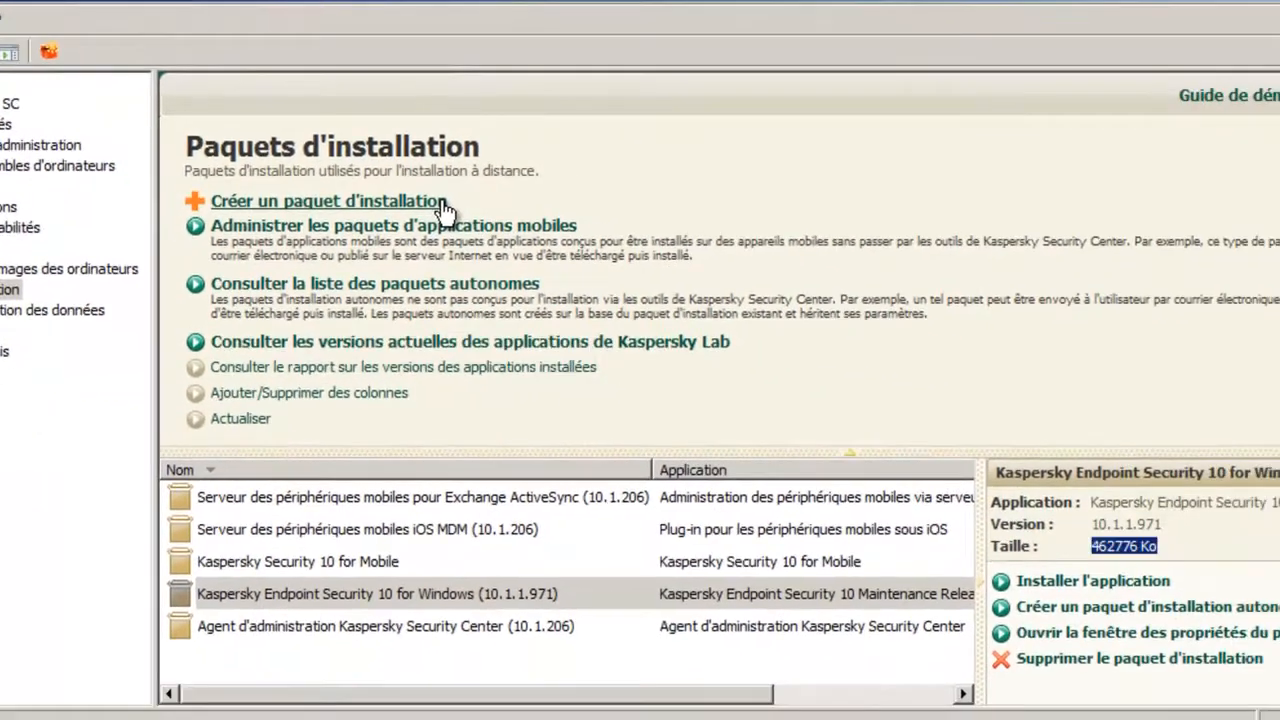
# - In Kaspersky Security Center, start a Kaspersky Lab application installation package named "[x64] Kaspersky Endpoint Security 10 for Windows (10.1.1.971)"
pyautogui.click(443, 203)
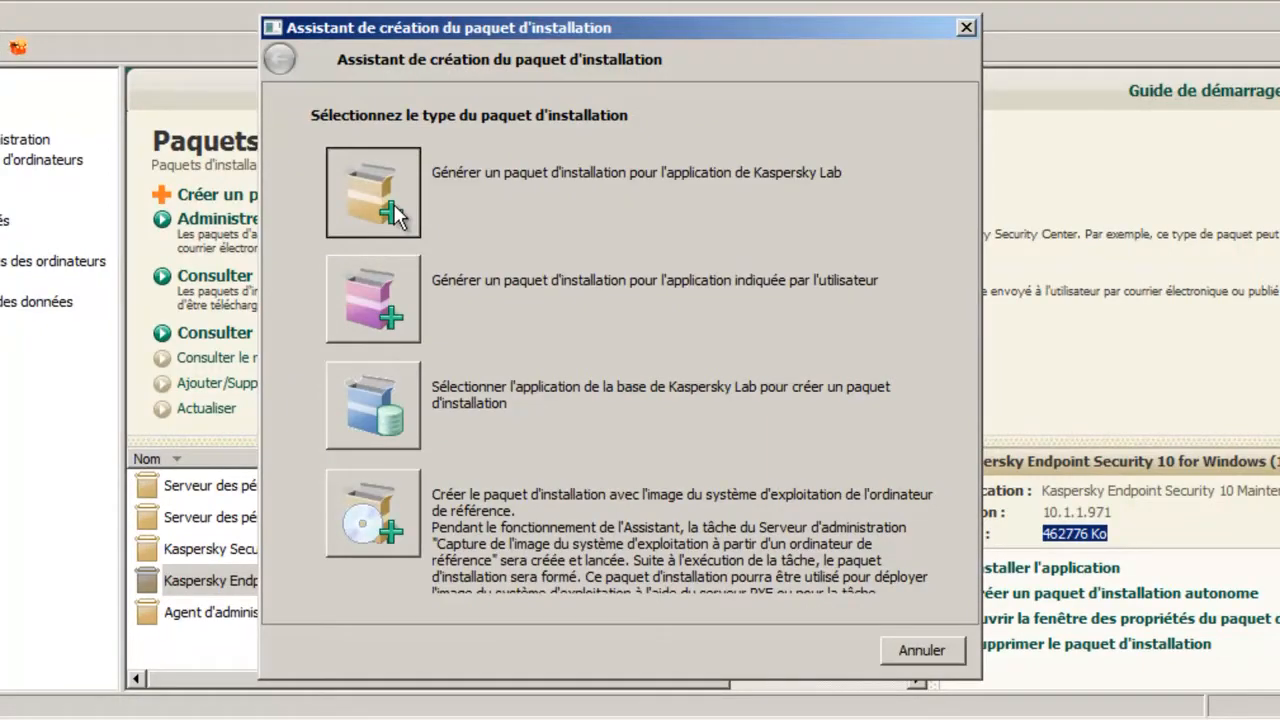
pyautogui.click(373, 193)
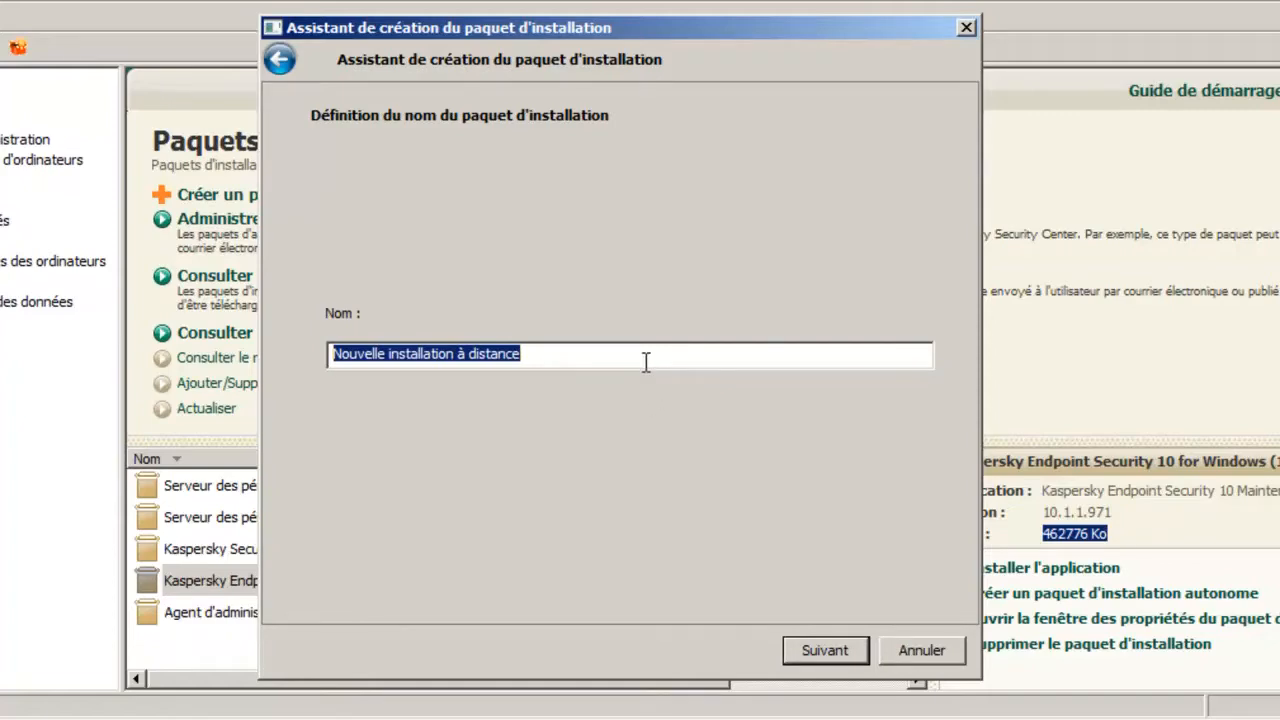
pyautogui.write('[x64] Kaspersky Endpoint Security 10 for Windows (10.1.1.971)')
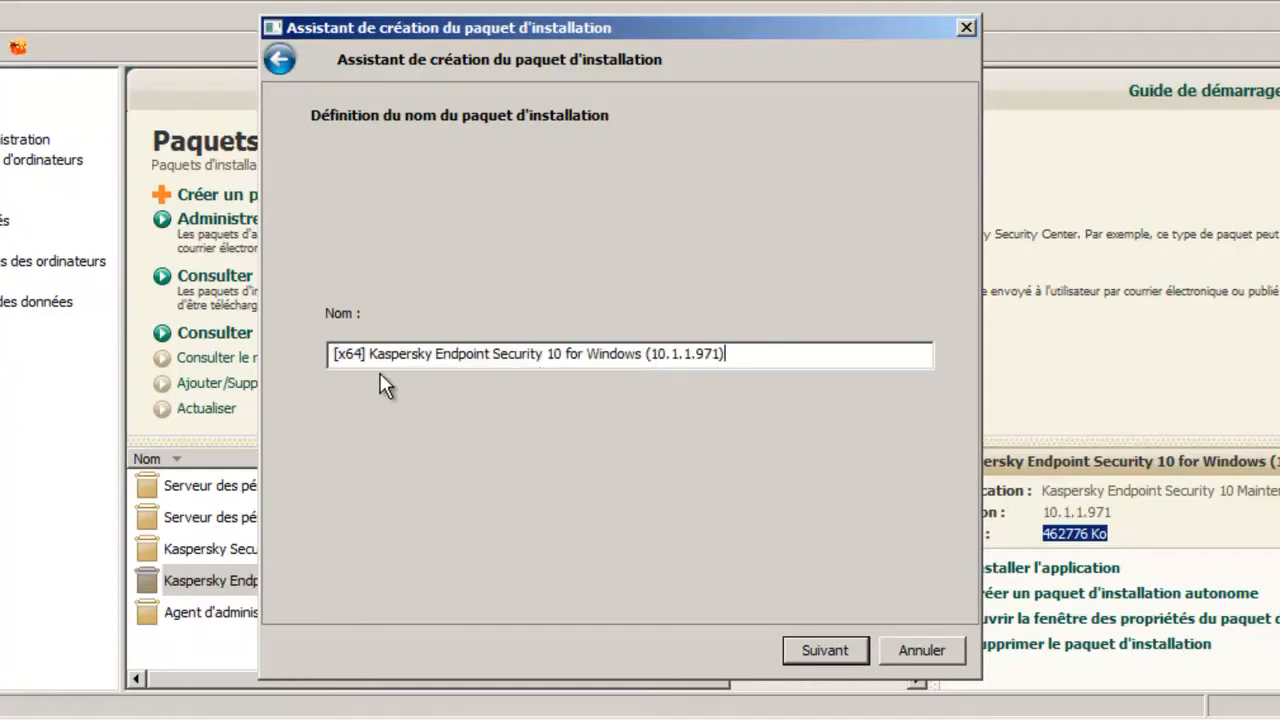
pyautogui.doubleClick(352, 355)
pyautogui.click(787, 650)
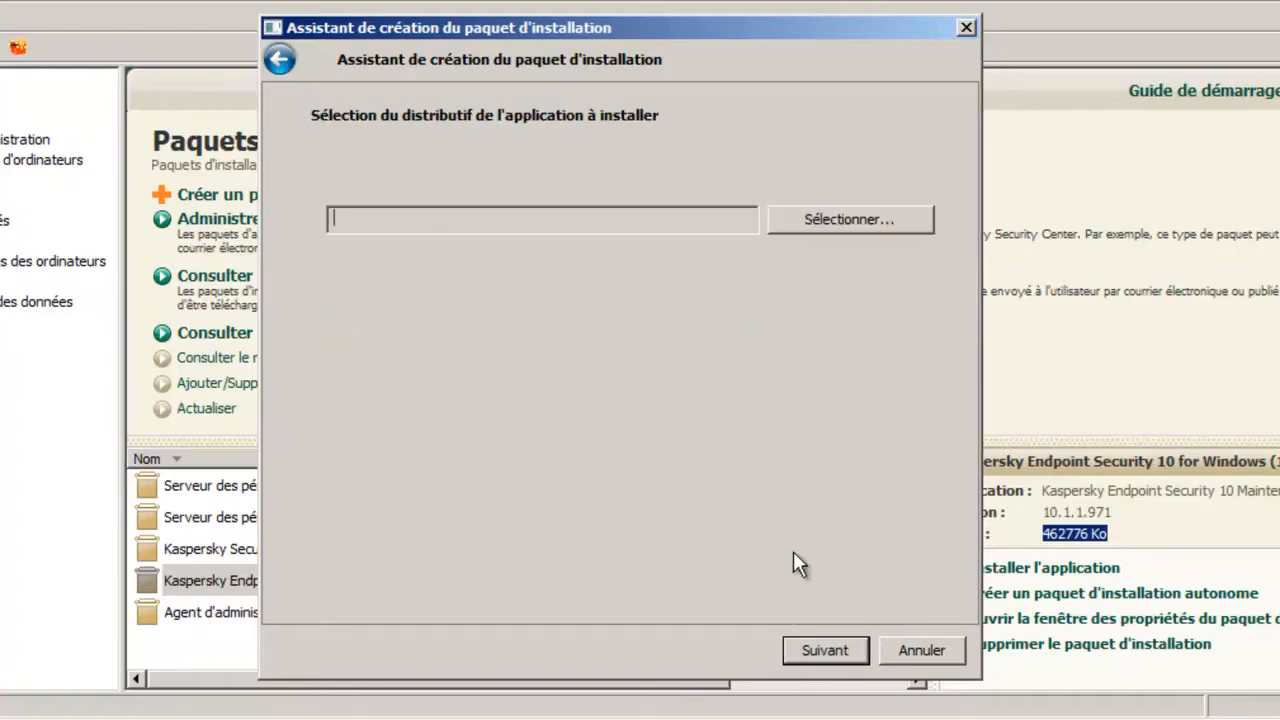
# - Choose the self-extracting file kes10win_10.1.0.867fr.exe from the desktop as the package's distribution, filtering on *.exe files
pyautogui.click(896, 220)
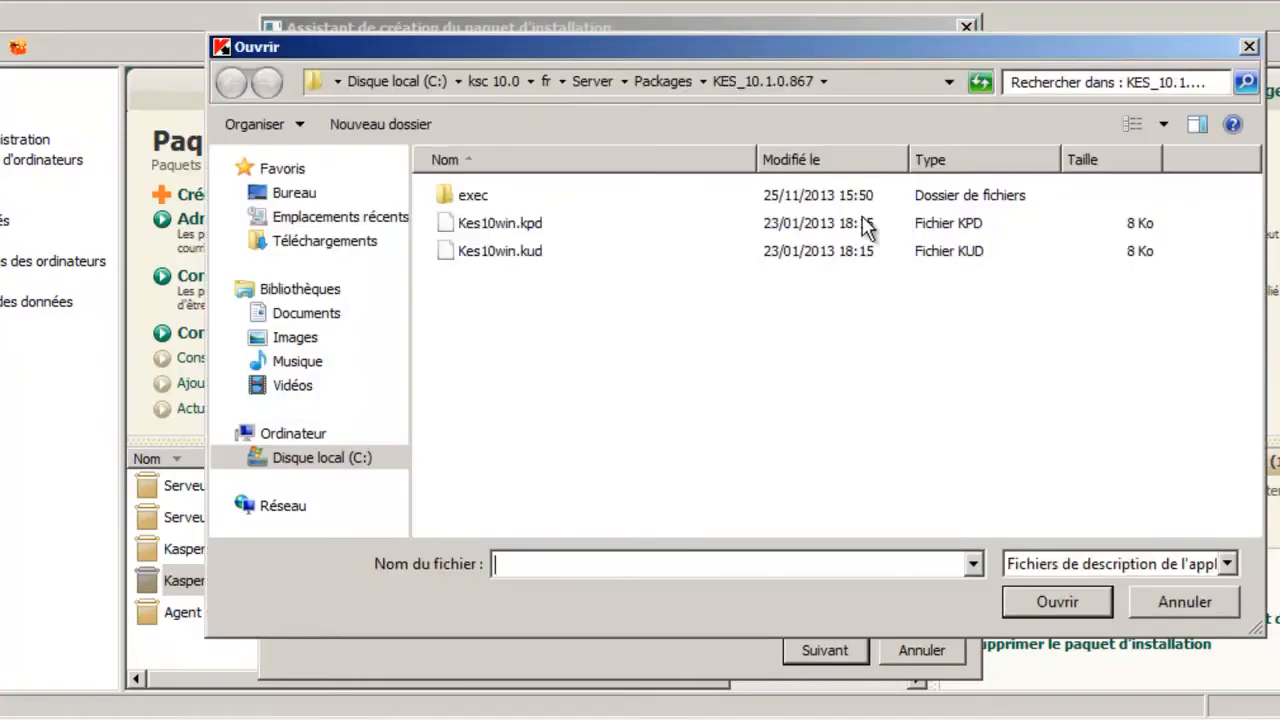
pyautogui.click(557, 224)
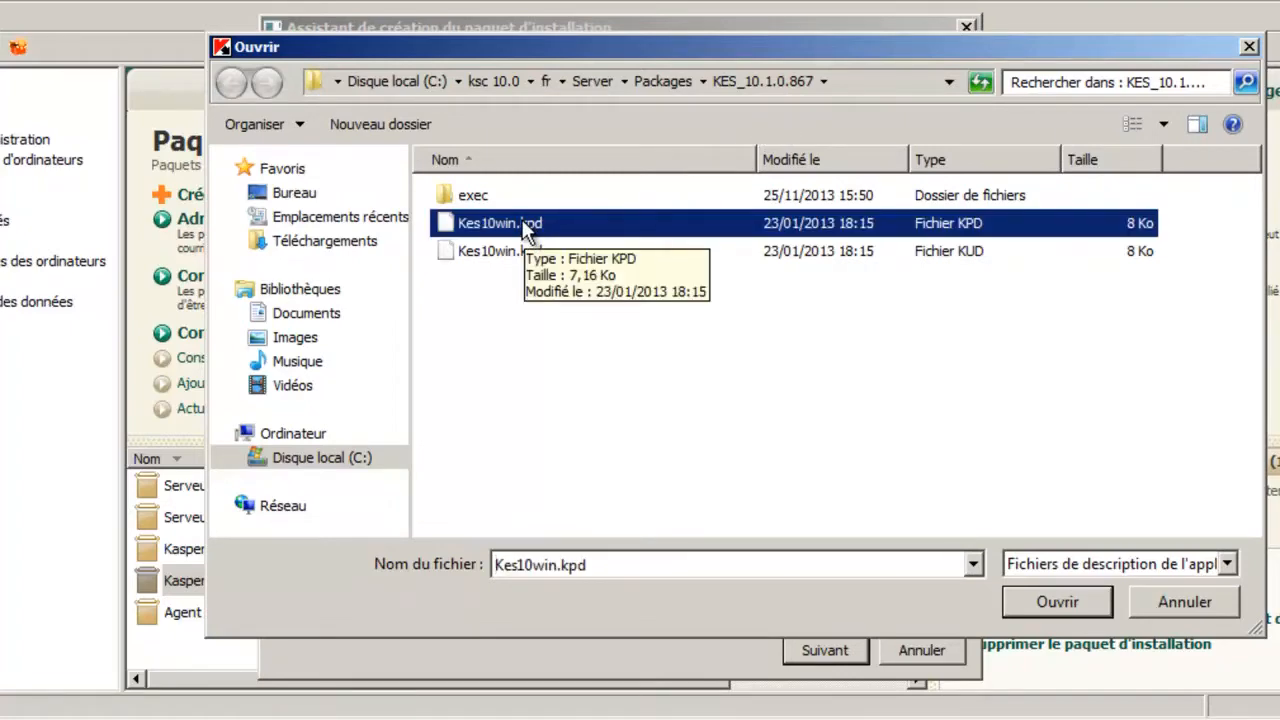
pyautogui.click(318, 190)
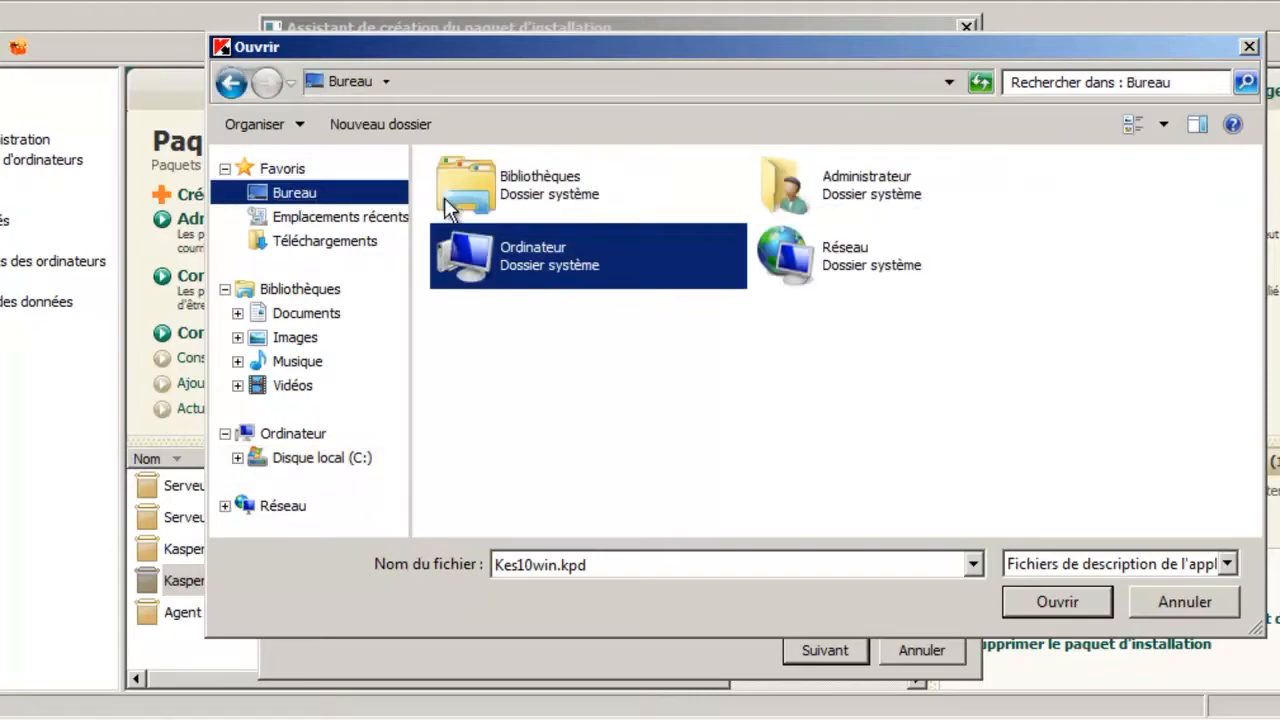
pyautogui.click(1226, 564)
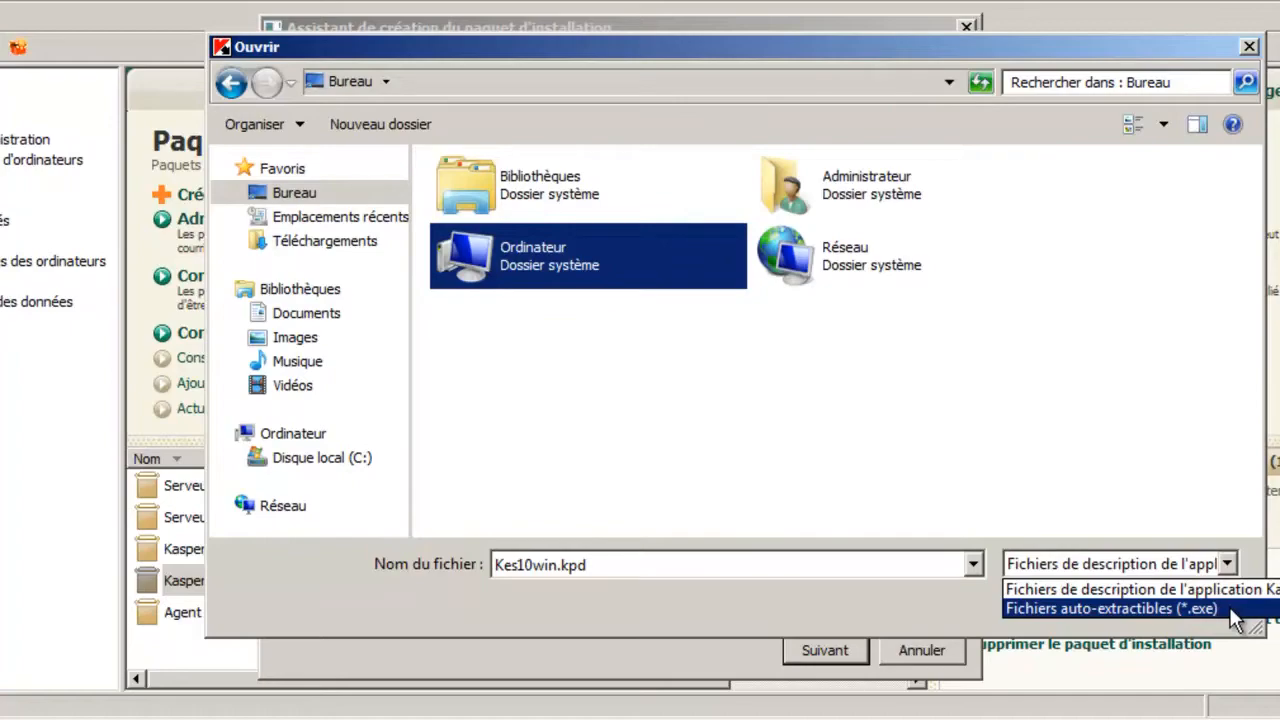
pyautogui.click(1238, 612)
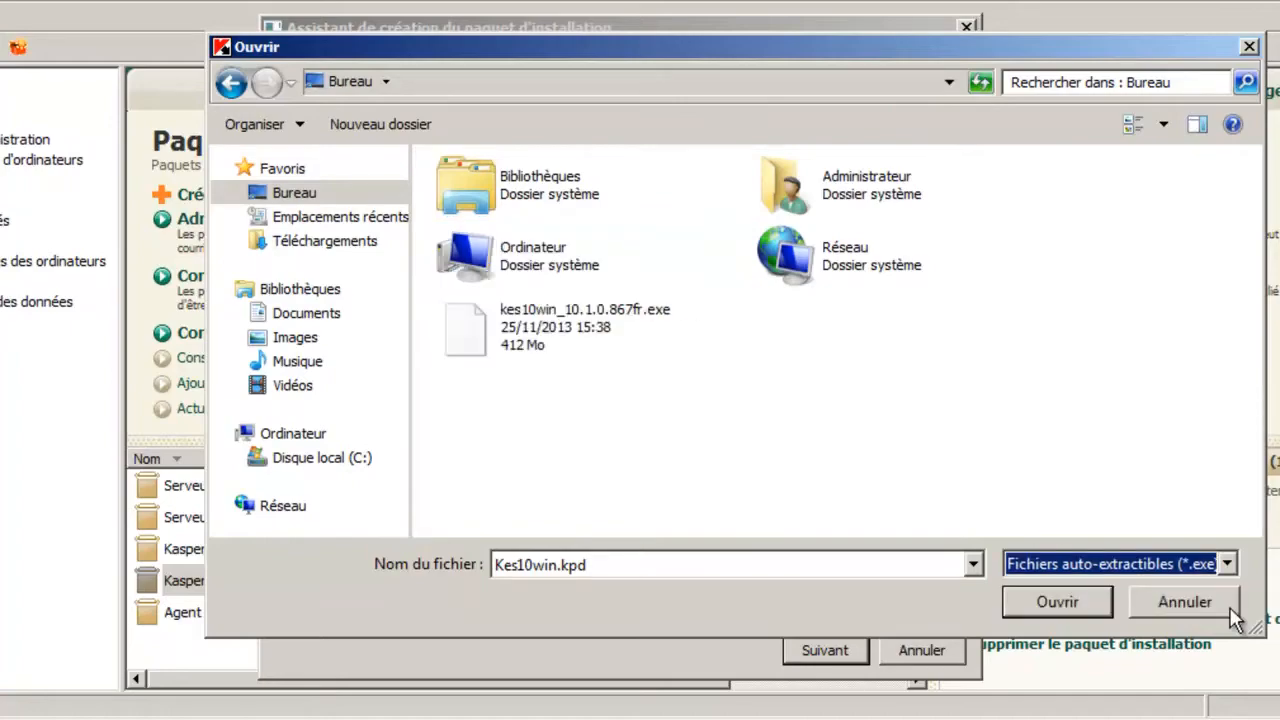
pyautogui.click(600, 355)
pyautogui.click(1025, 603)
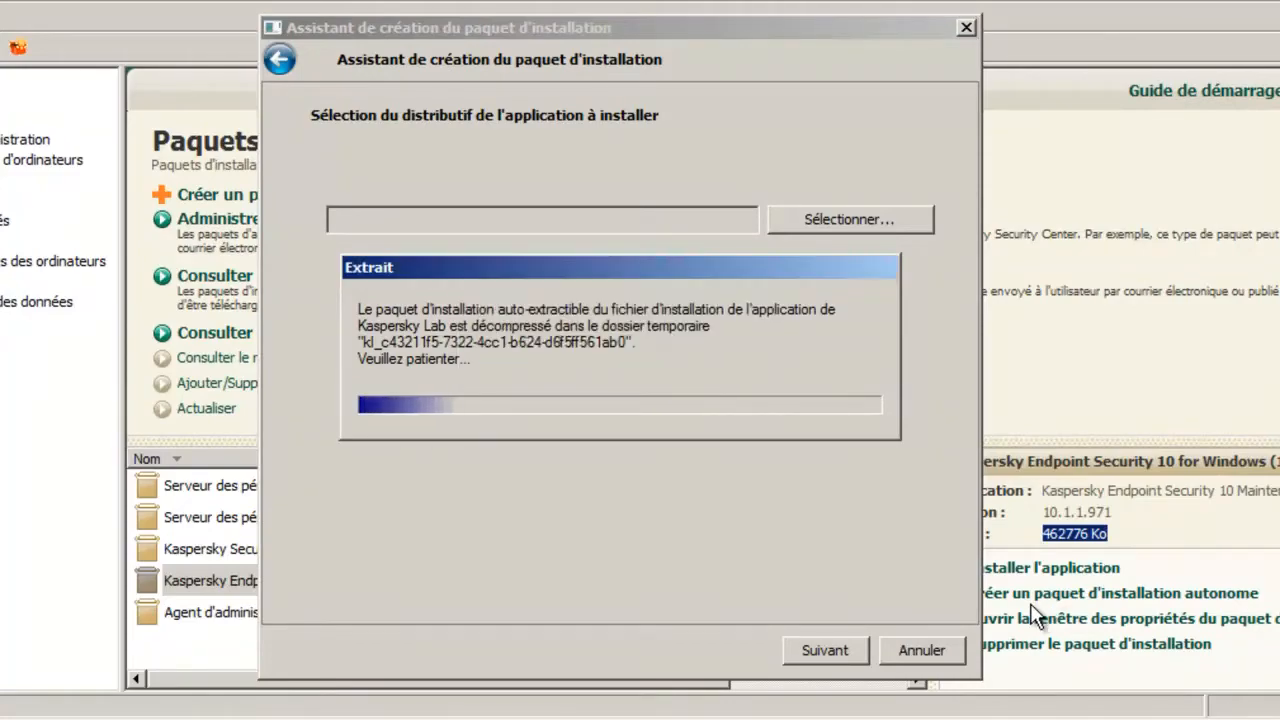
# - Keep the standard installation type (Installation standard) and finish creating the package
pyautogui.click(848, 652)
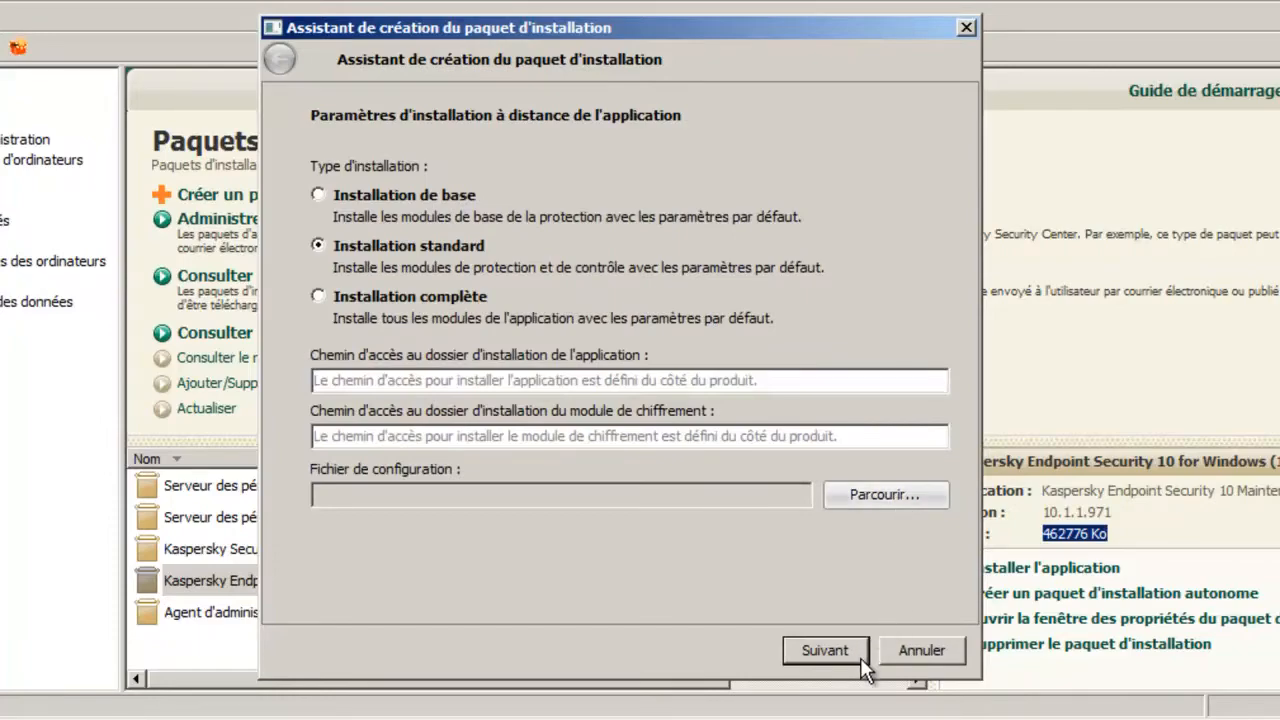
pyautogui.click(860, 652)
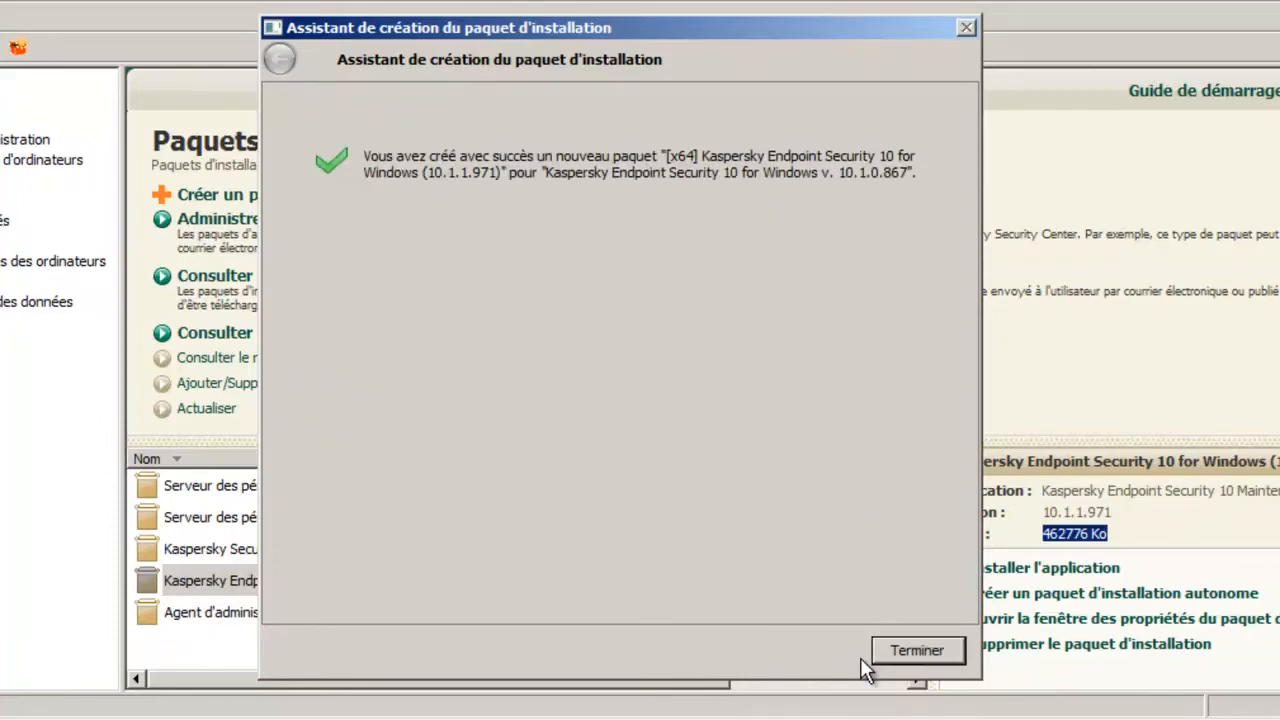
pyautogui.click(948, 646)
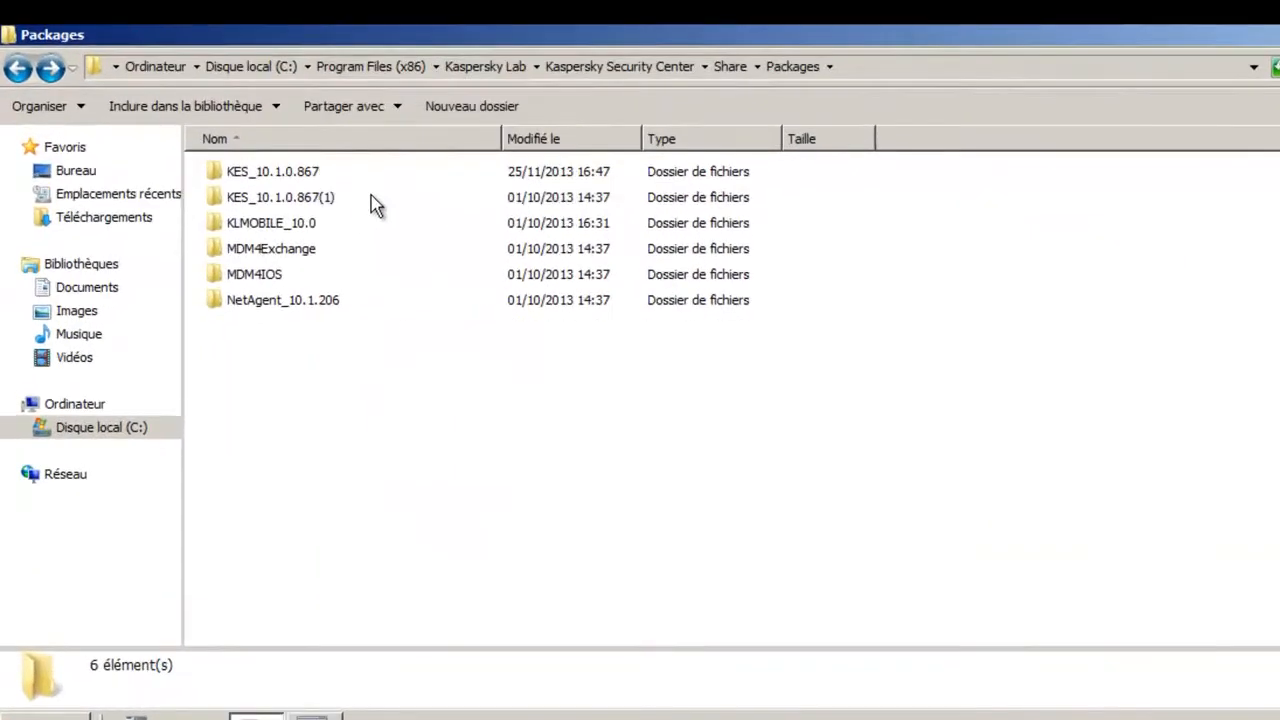
# - In Windows Explorer, open the exec folder of KES_10.1.0.867(1) and check its x64 and x86 MSI files
pyautogui.click(413, 194)
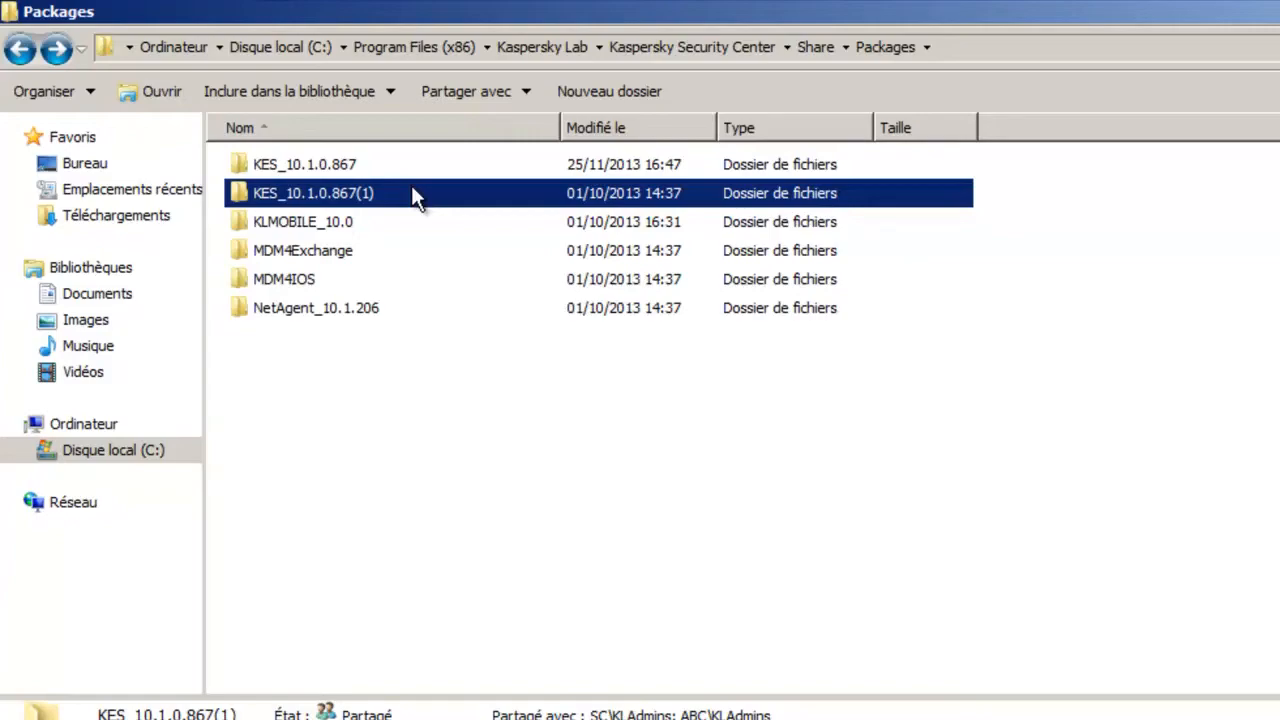
pyautogui.doubleClick(412, 190)
pyautogui.doubleClick(283, 166)
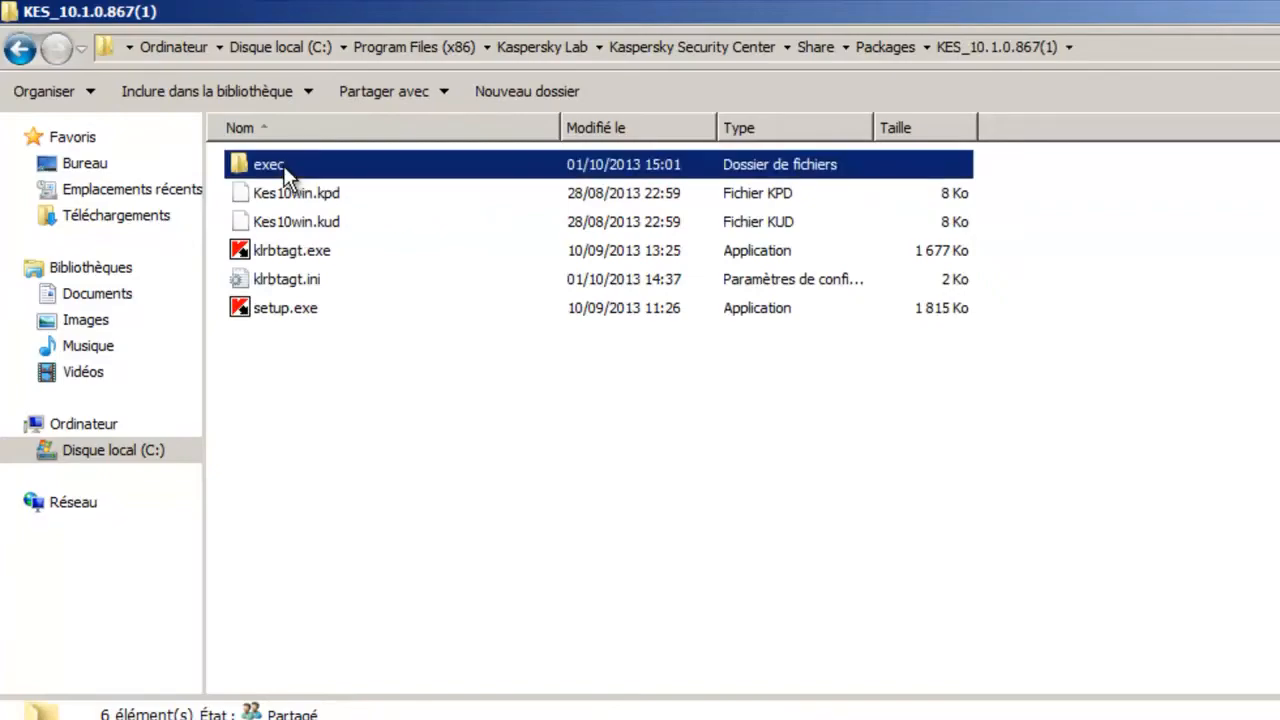
pyautogui.click(357, 282)
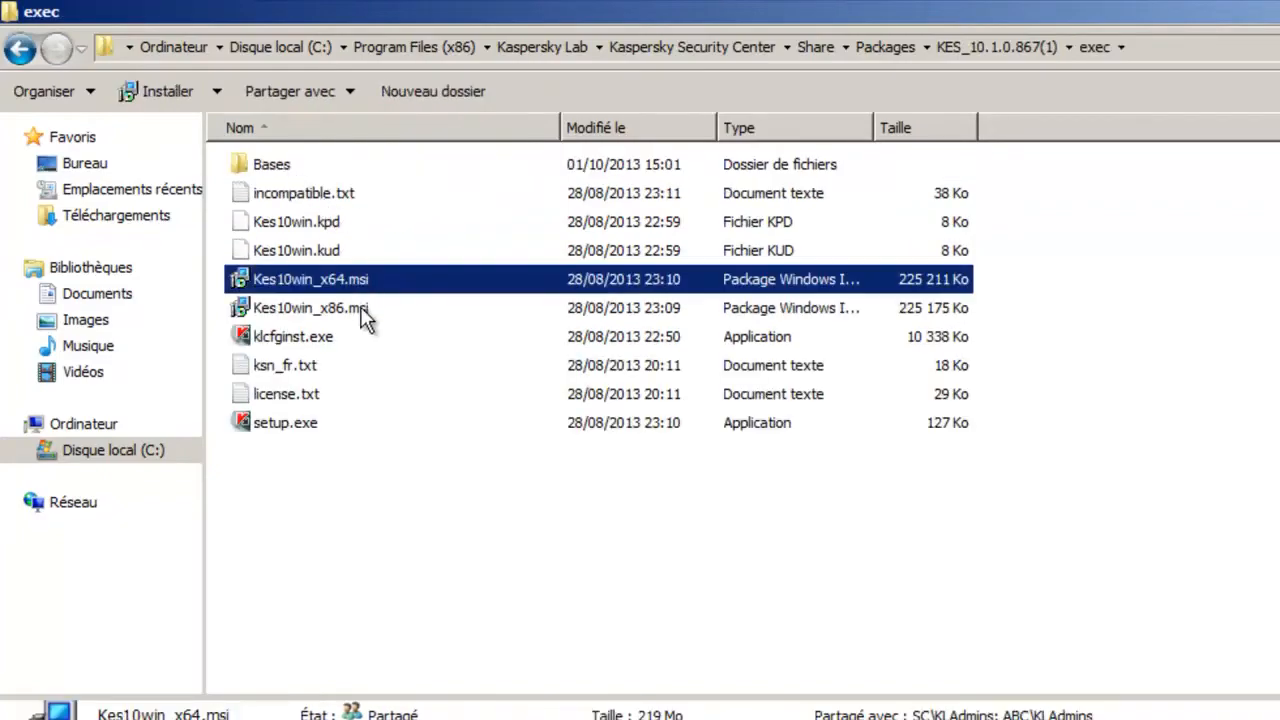
pyautogui.click(362, 311)
# - Delete Kes10win_x64.msi from the exec folder of package KES_10.1.0.867
pyautogui.click(866, 43)
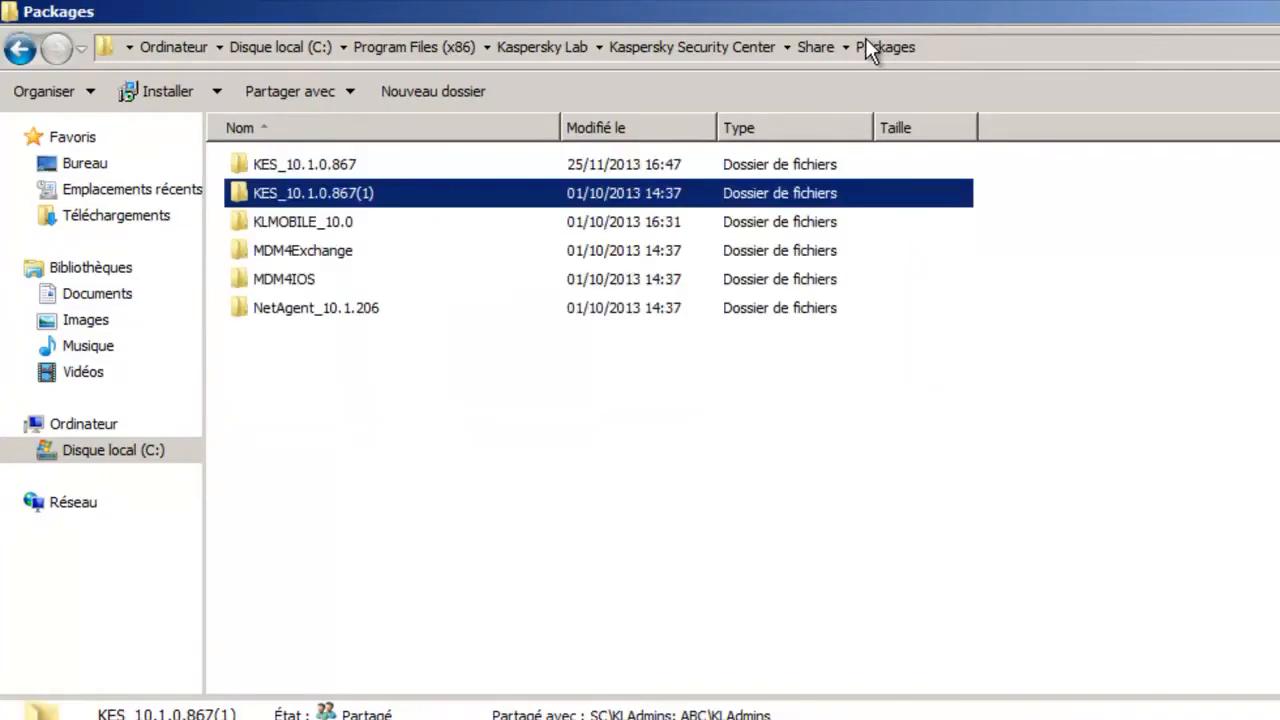
pyautogui.click(386, 168)
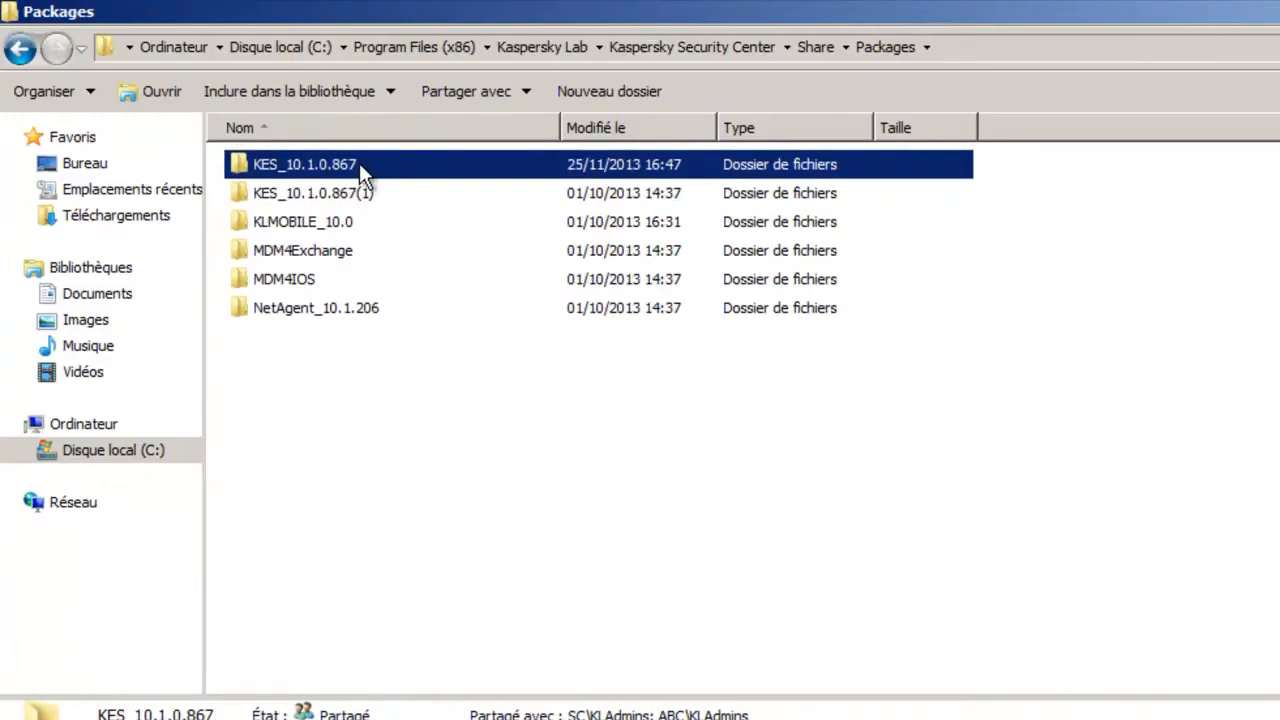
pyautogui.doubleClick(359, 163)
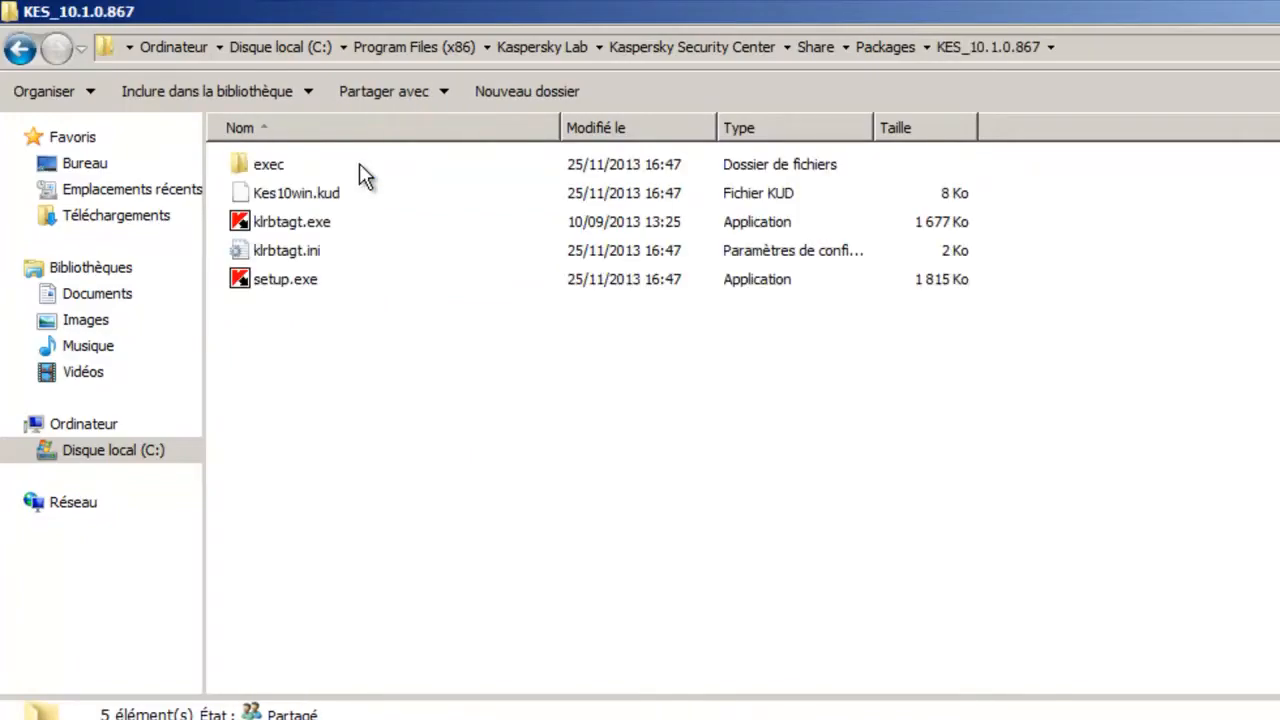
pyautogui.doubleClick(280, 166)
pyautogui.click(352, 283)
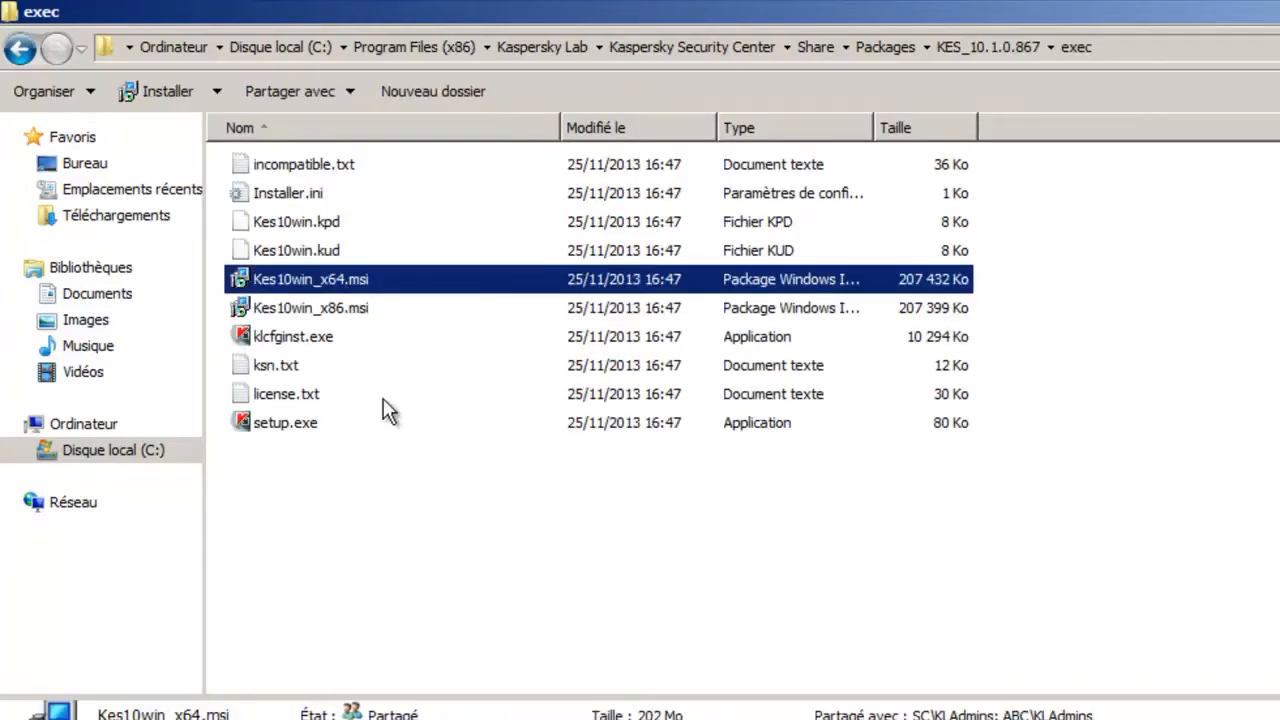
pyautogui.press('Delete')
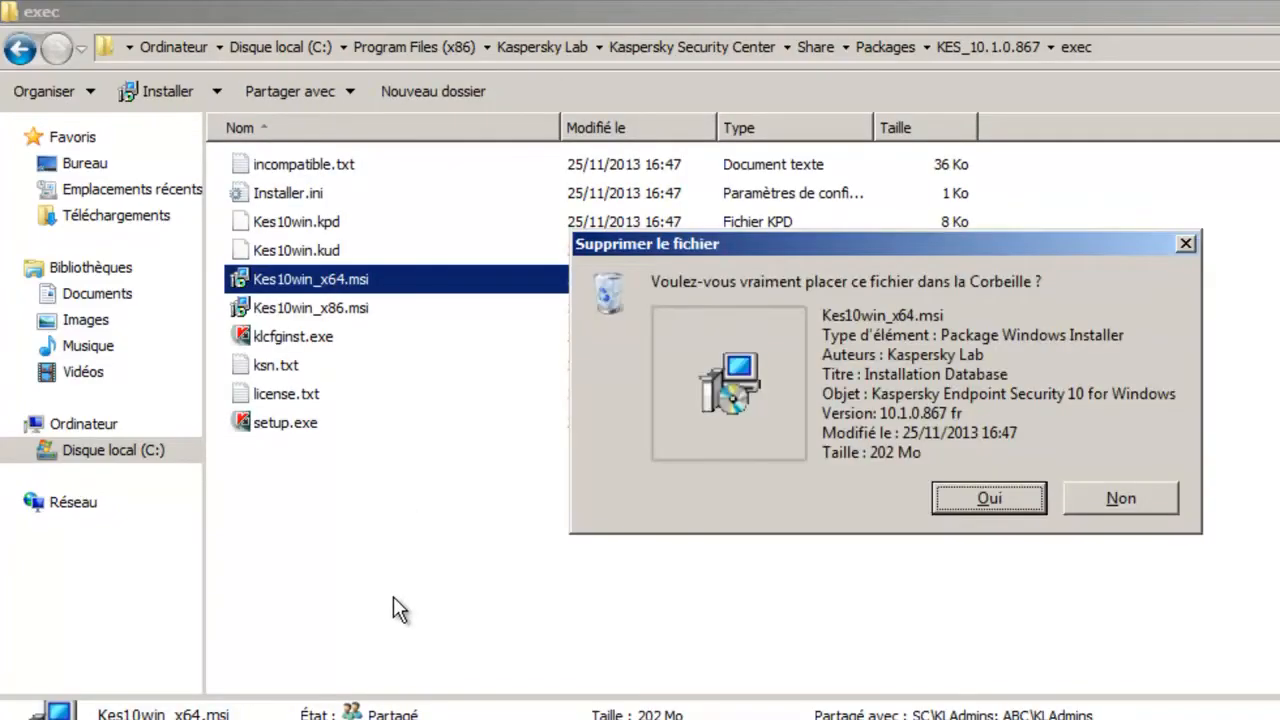
pyautogui.click(980, 497)
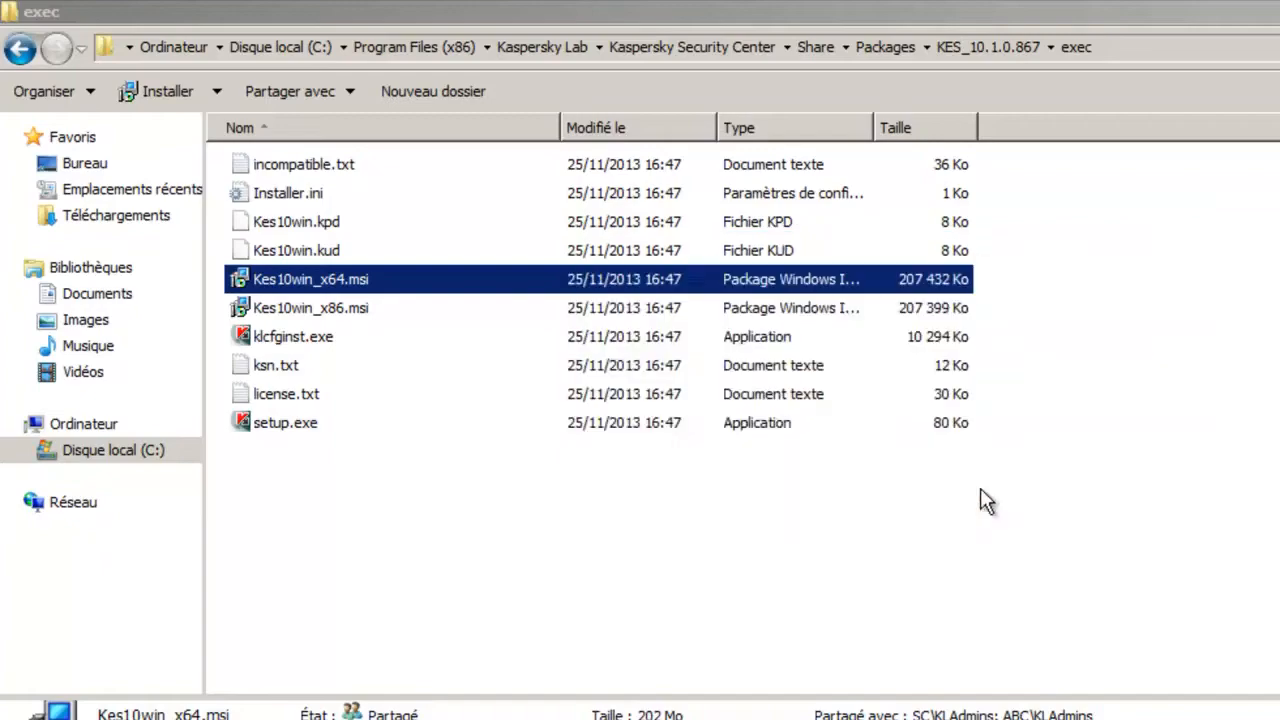
# - Delete Kes10win_x86.msi from the exec folder of package KES_10.1.0.867(1)
pyautogui.click(895, 47)
pyautogui.doubleClick(383, 195)
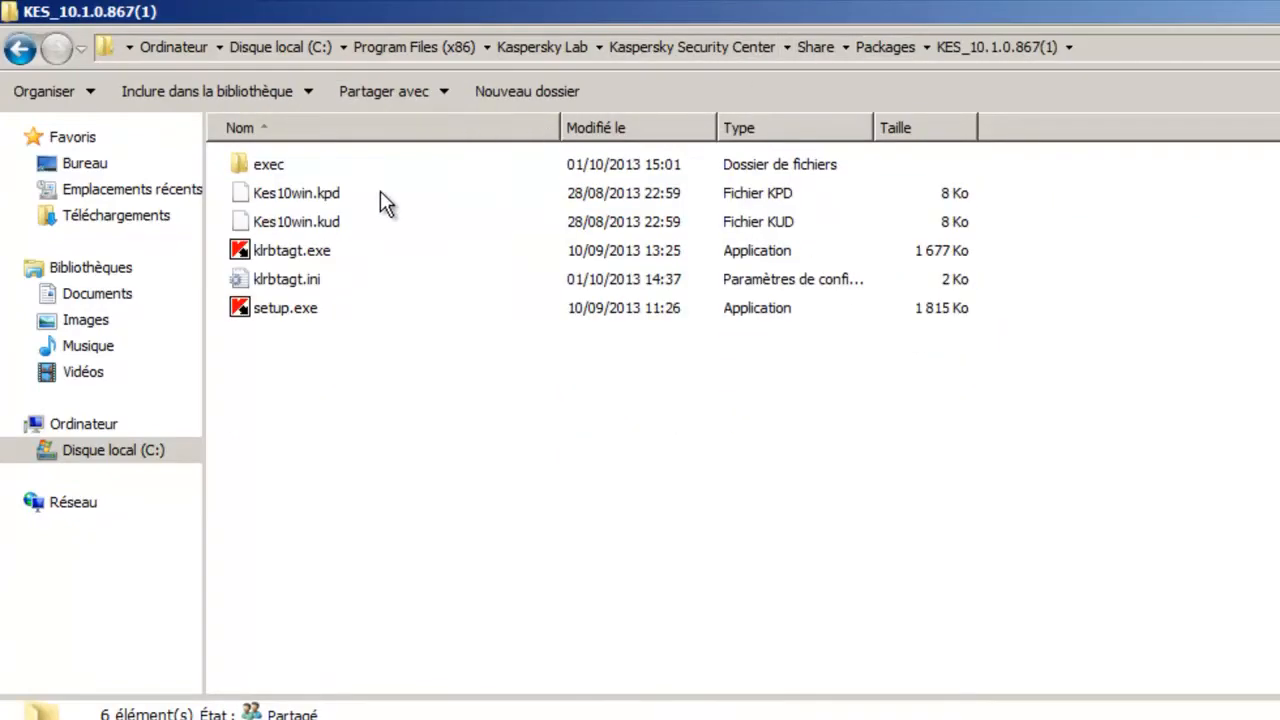
pyautogui.doubleClick(302, 166)
pyautogui.click(336, 305)
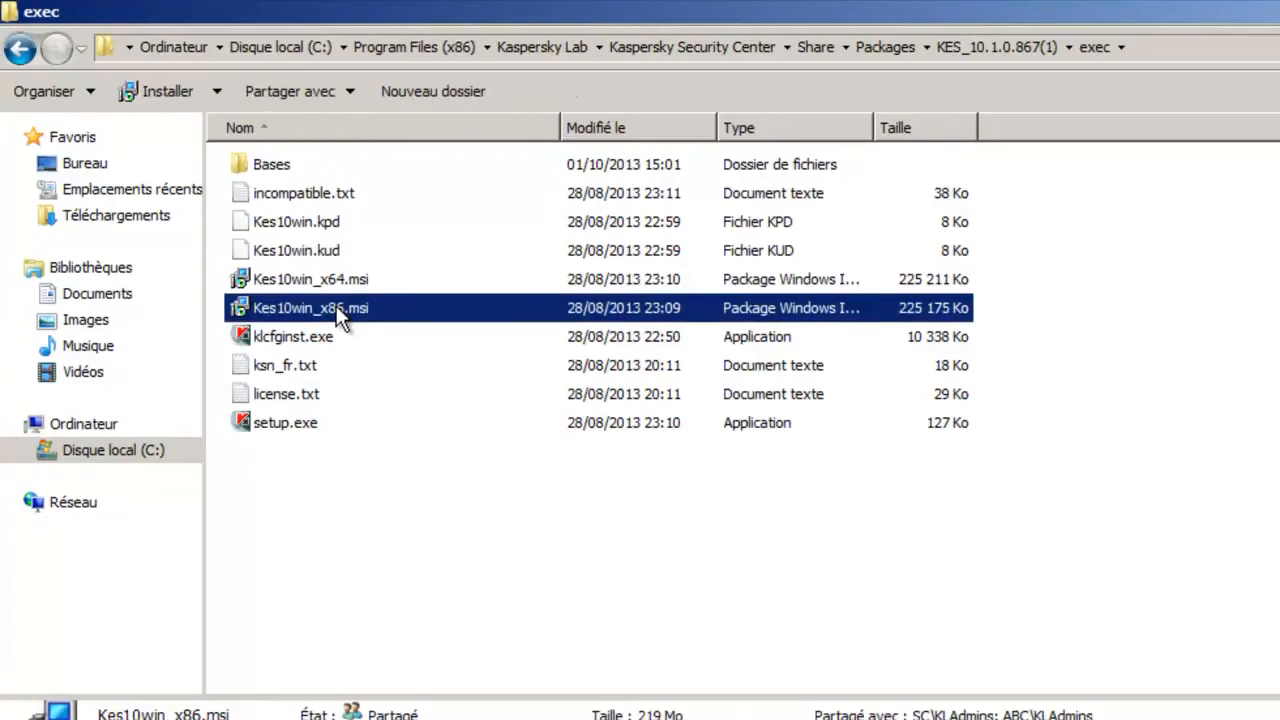
pyautogui.press('Delete')
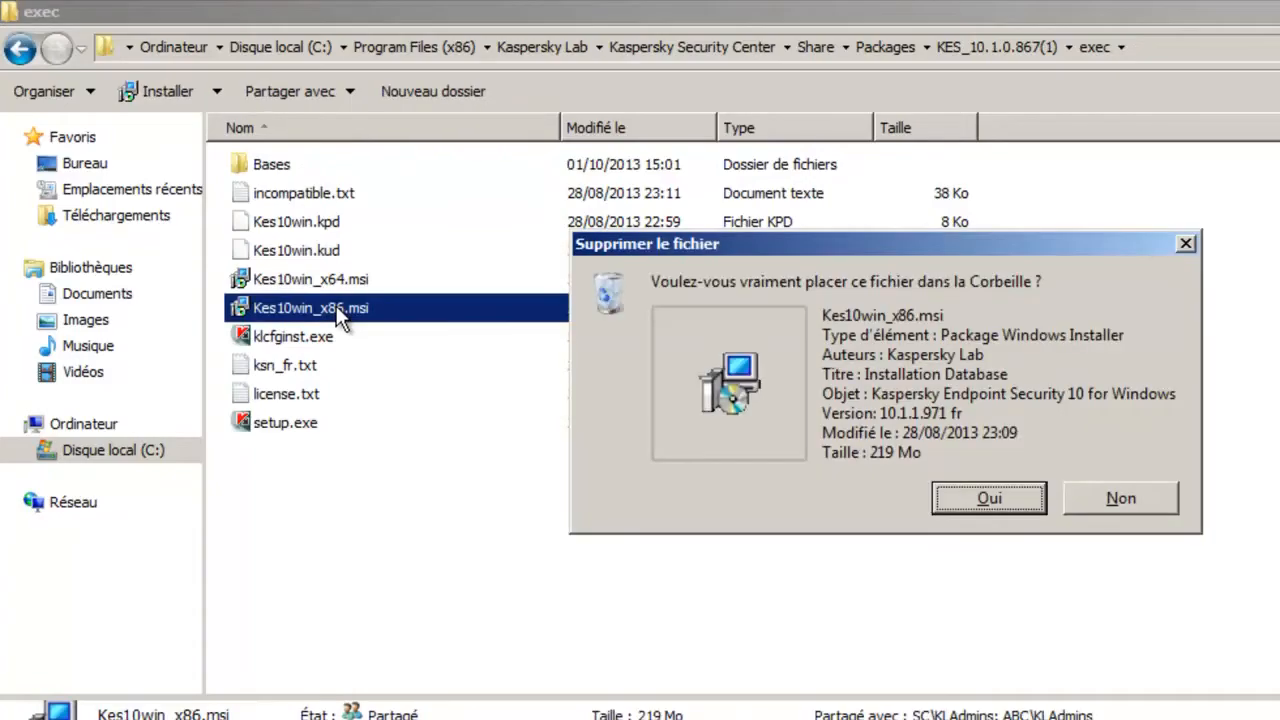
pyautogui.press('Return')
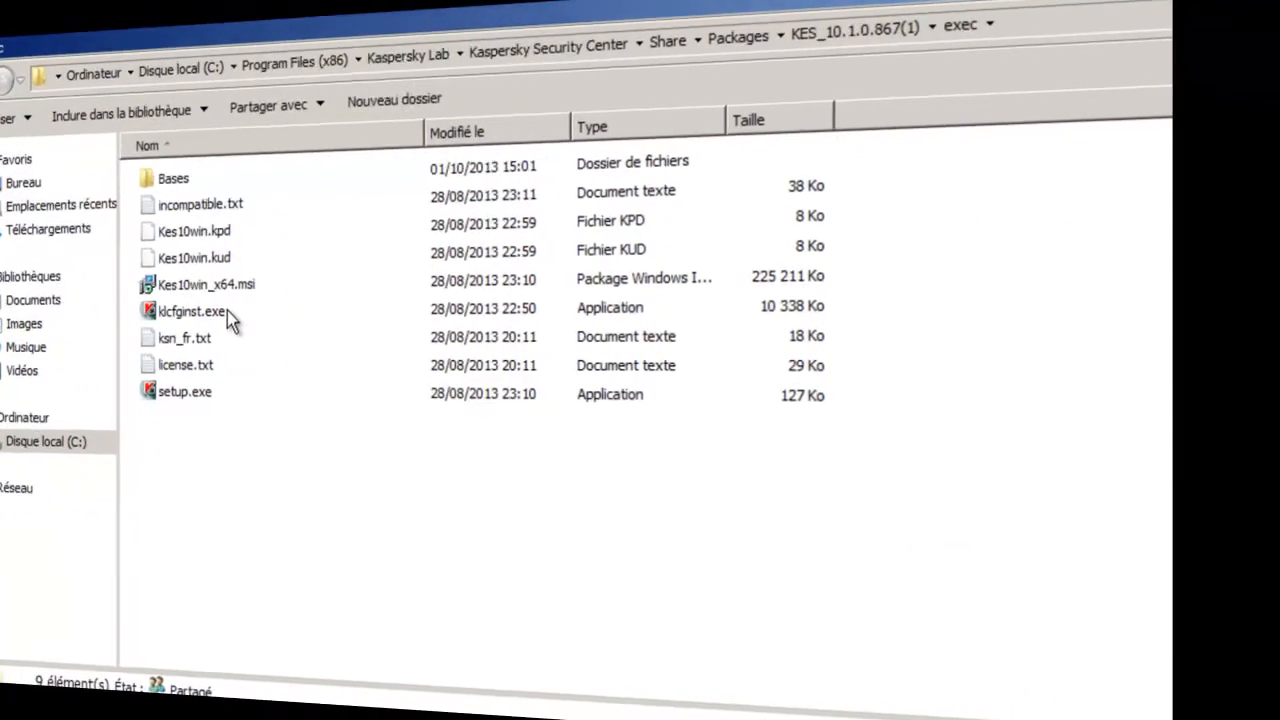